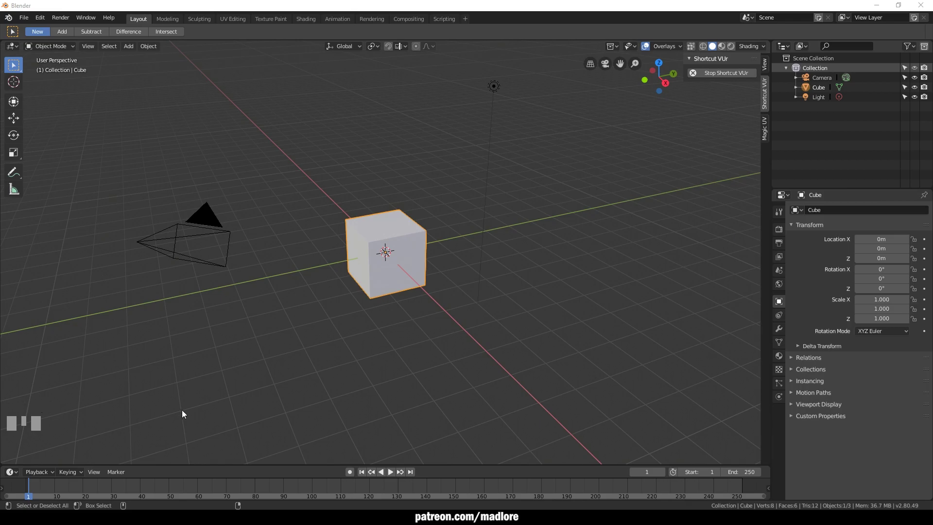
Delete the default cube and add a new plane at the origin
click(295, 355)
key(Delete)
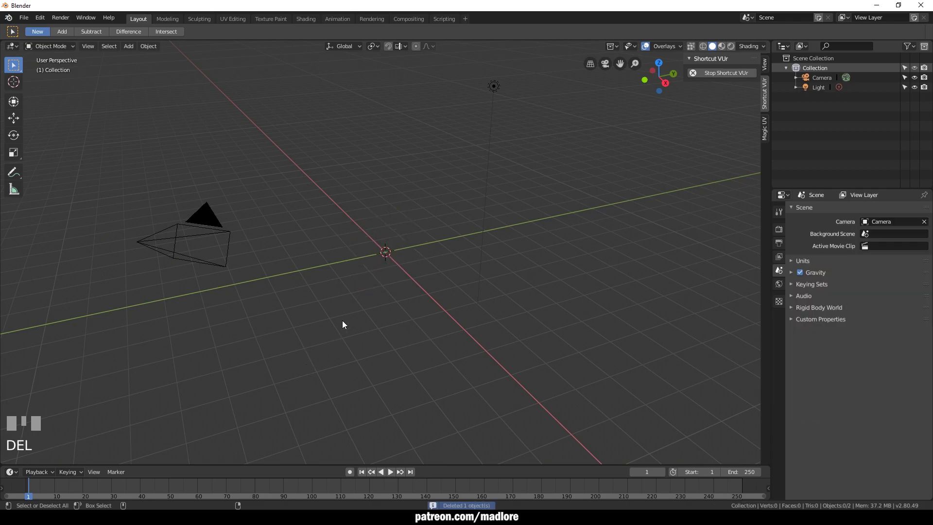
click(342, 319)
key(shift+a)
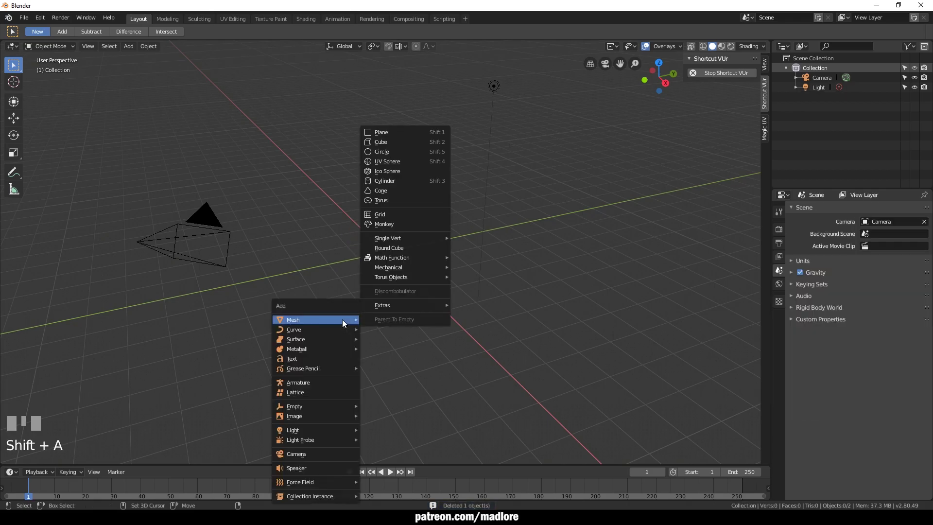
click(405, 132)
click(400, 319)
click(380, 271)
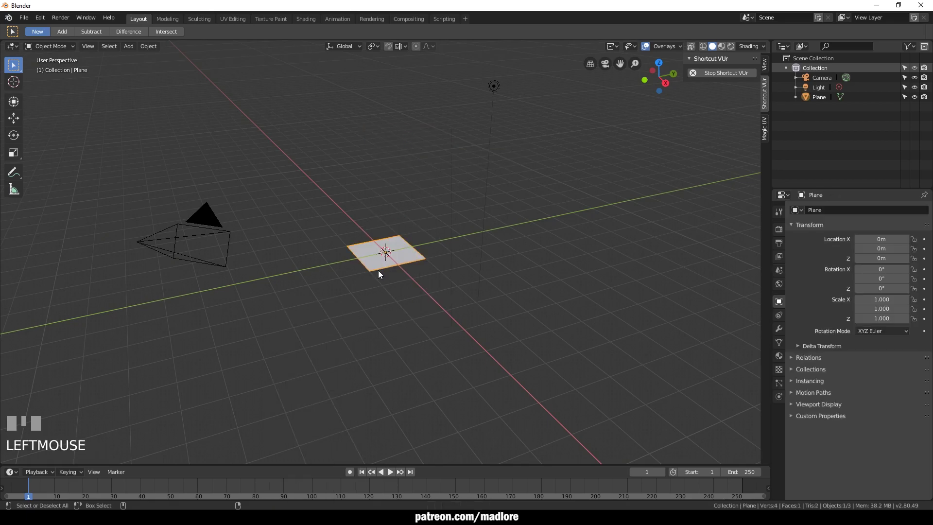
Rotate the plane 90° on X so it stands upright, and orbit to face it
key(e)
click(765, 63)
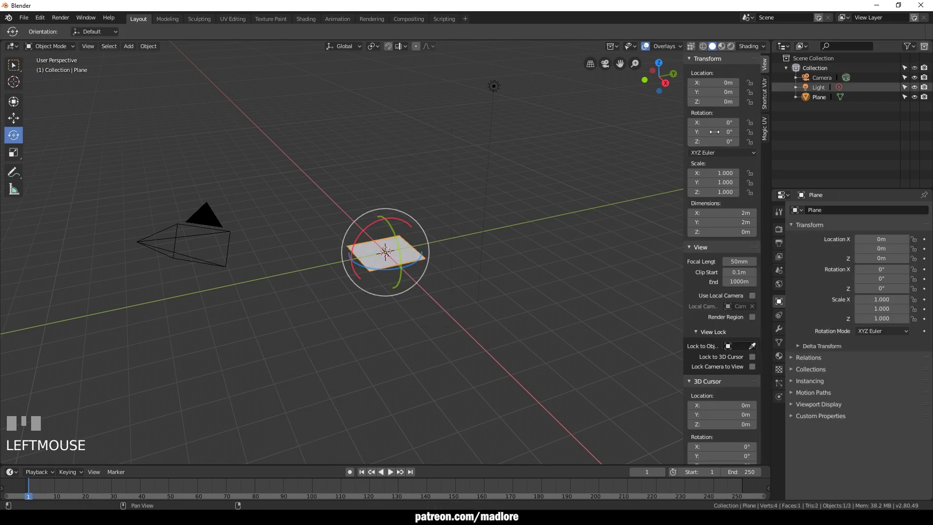
click(722, 122)
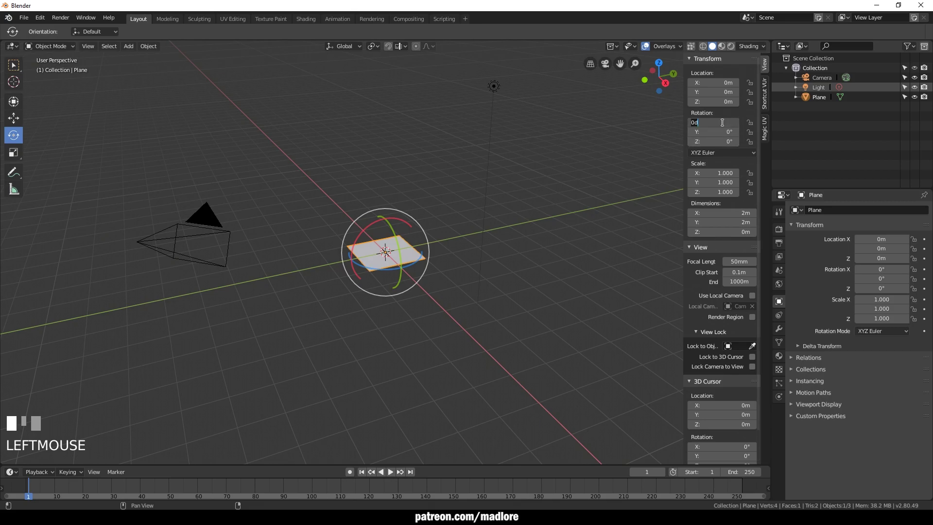
text(90)
key(KP_Enter)
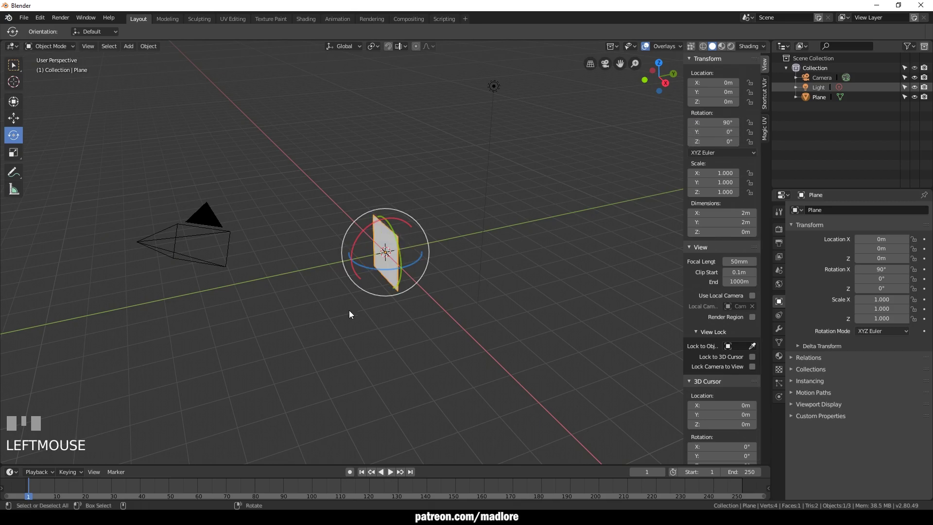
mouse_move(349, 310)
alt+mouse_down()
mouse_move(427, 318)
mouse_move(363, 331)
mouse_move(405, 348)
alt+mouse_up()
alt+right_click(405, 348)
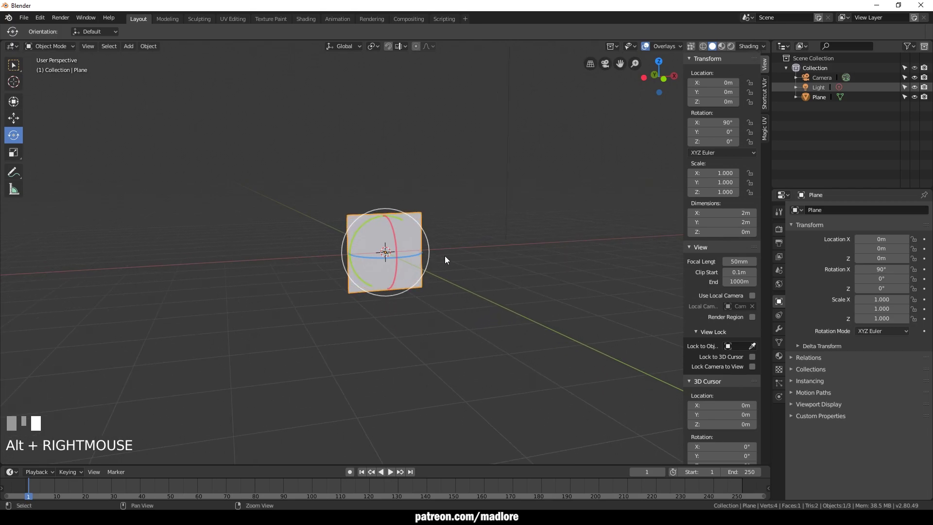
mouse_move(517, 260)
alt+mouse_down()
mouse_move(491, 271)
mouse_move(471, 262)
alt+mouse_up()
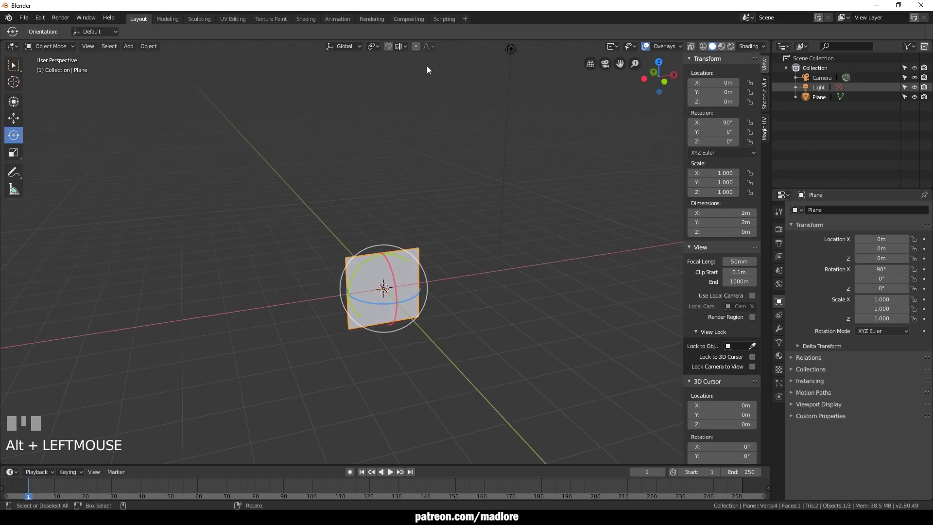
In the Shading workspace, give the plane a new material named mat_Grass
click(305, 19)
mouse_move(444, 224)
alt+mouse_down()
mouse_move(502, 229)
mouse_move(488, 222)
alt+mouse_up()
alt+middle_click(503, 234)
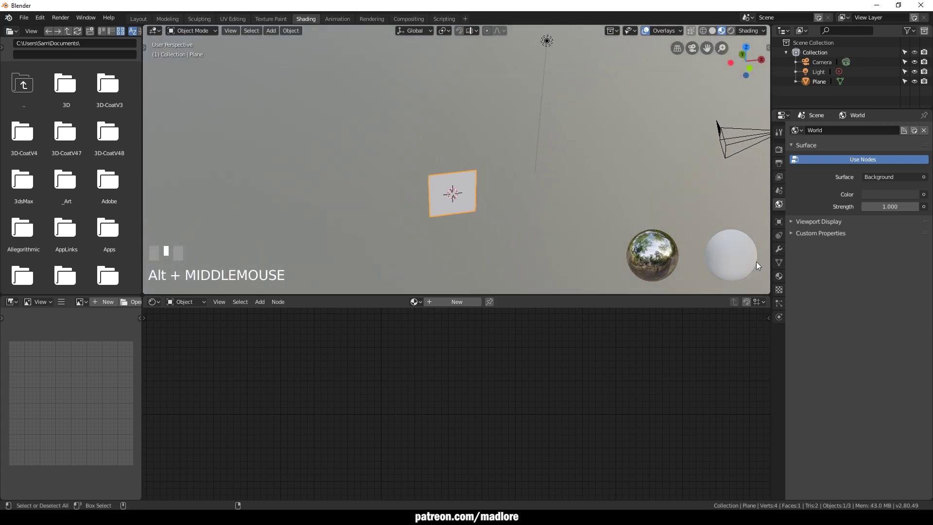
click(779, 276)
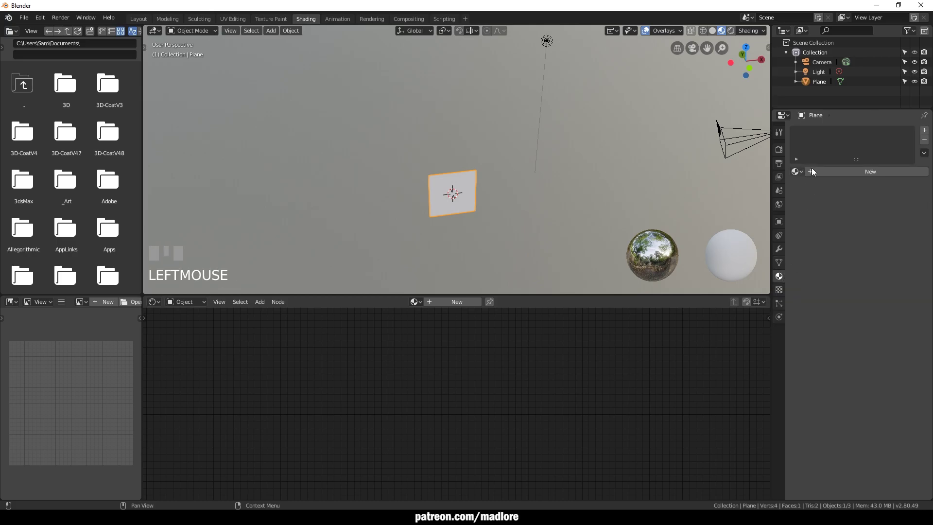
click(859, 172)
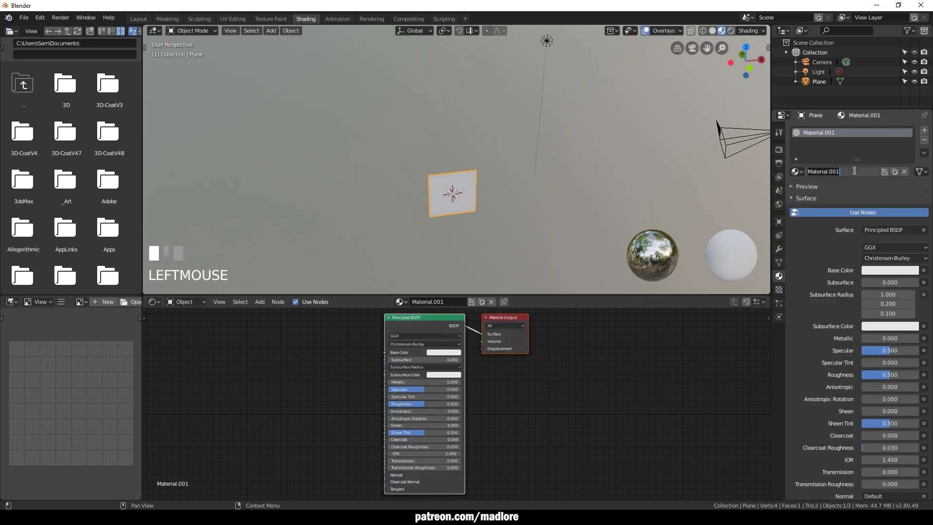
text(ma)
text(t_Grass)
key(Return)
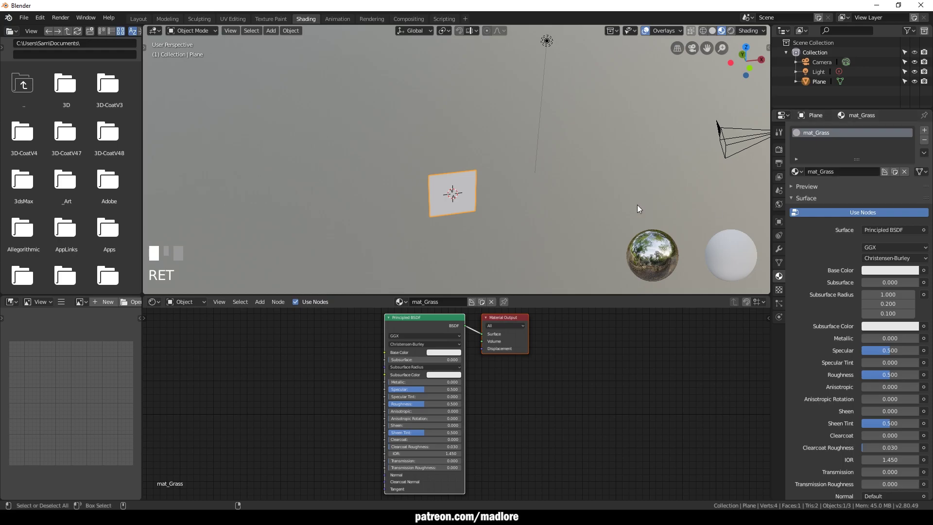
mouse_move(637, 205)
alt+mouse_down()
mouse_move(497, 227)
mouse_move(501, 197)
alt+mouse_up()
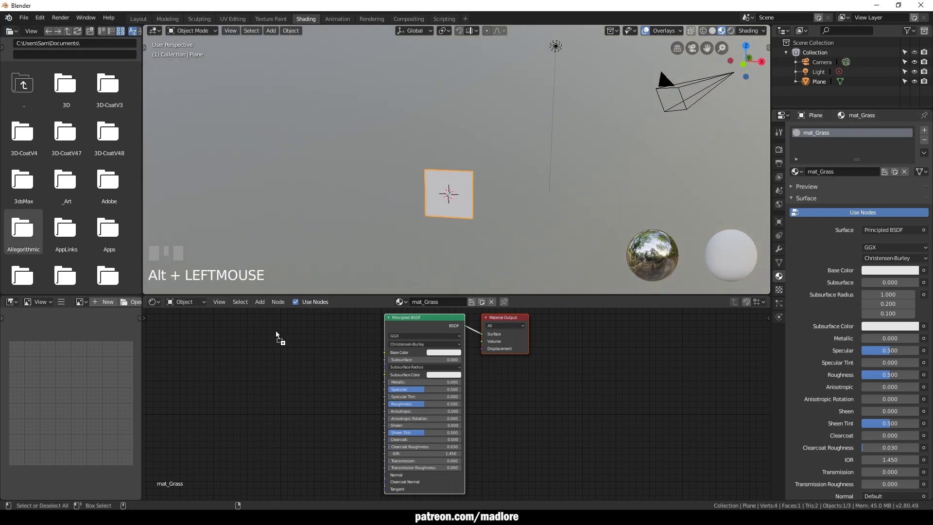
Add a Grass.png image texture node feeding the material's base colour
drag(276, 330, 276, 331)
mouse_move(337, 314)
mouse_down()
mouse_move(347, 334)
mouse_move(384, 352)
mouse_up()
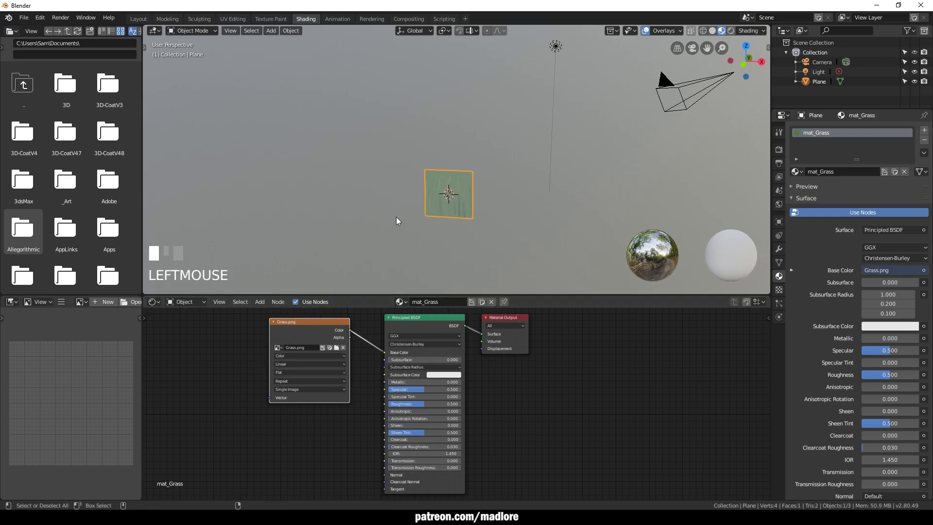
scroll(438, 215, up, 3)
mouse_move(442, 217)
alt+middle_down()
mouse_move(434, 191)
mouse_move(430, 229)
alt+middle_up()
alt+drag(431, 230, 428, 227)
alt+middle_drag(429, 226, 436, 231)
alt+drag(436, 232, 450, 238)
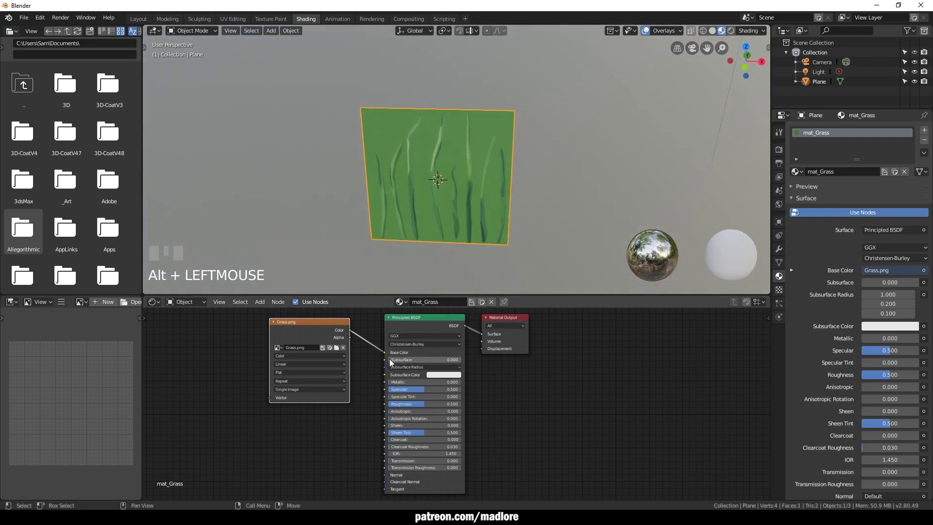
middle_drag(234, 355, 226, 380)
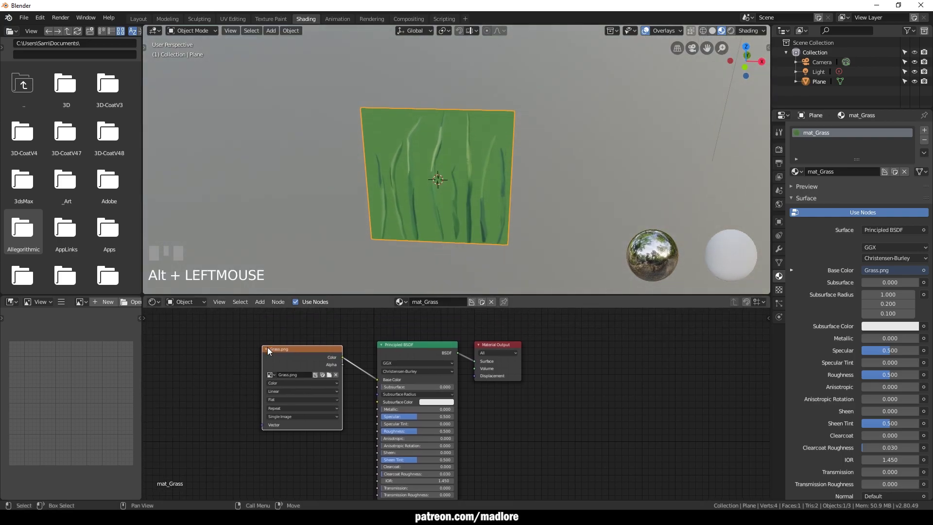
middle_drag(239, 340, 244, 358)
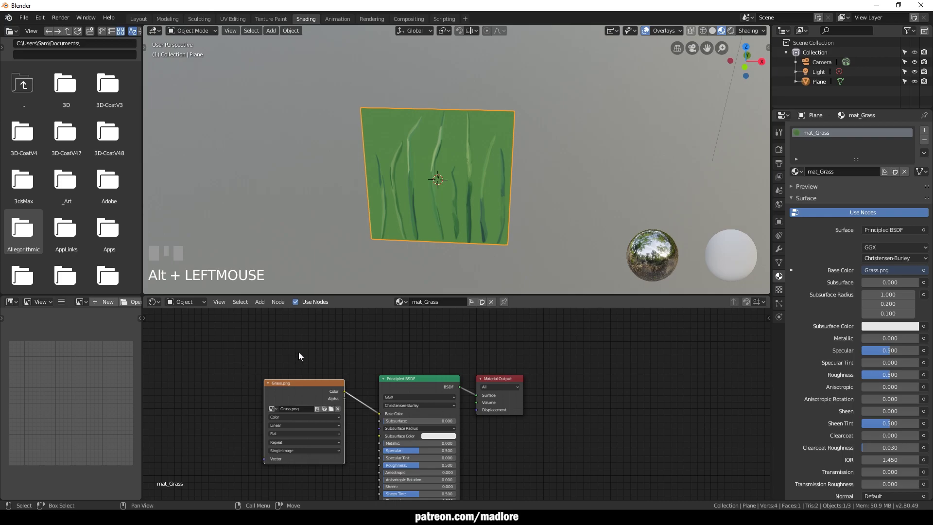
Add a Mix Shader node and a Transparent BSDF node via node search
click(259, 302)
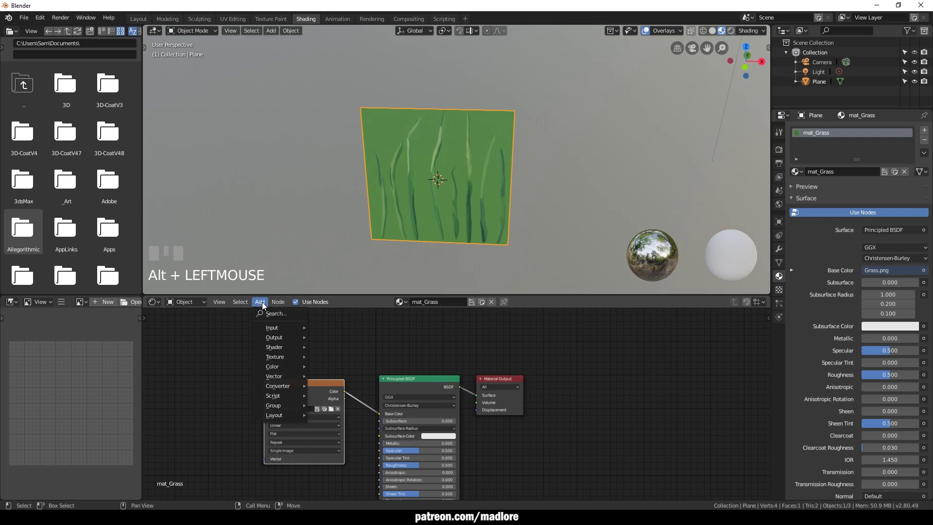
click(275, 314)
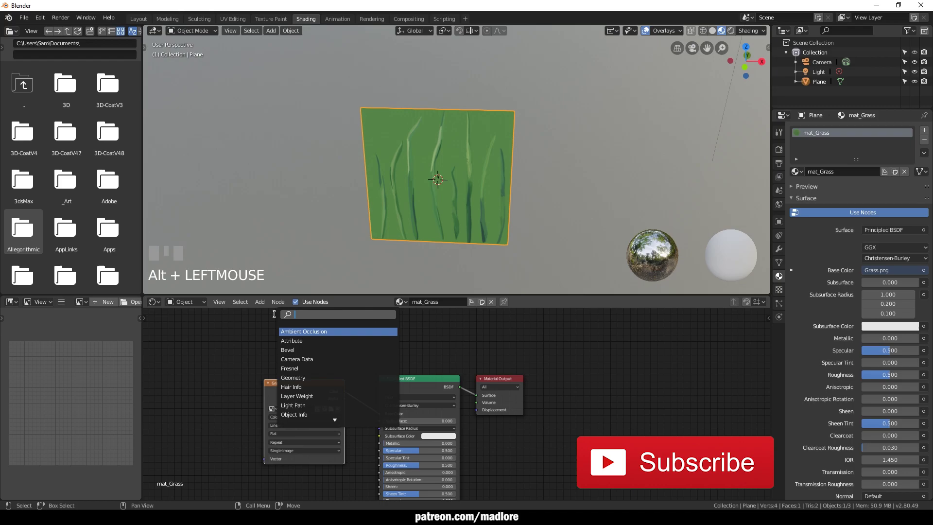
text(mix)
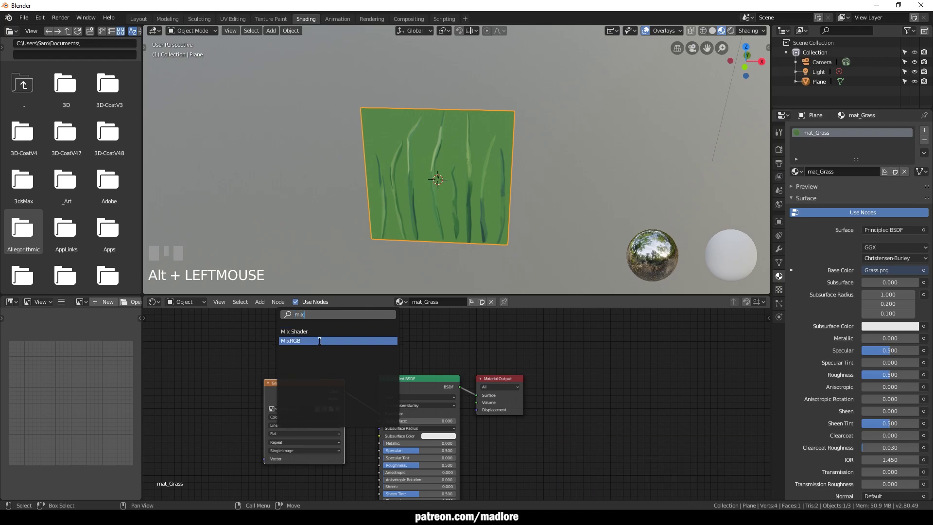
click(317, 330)
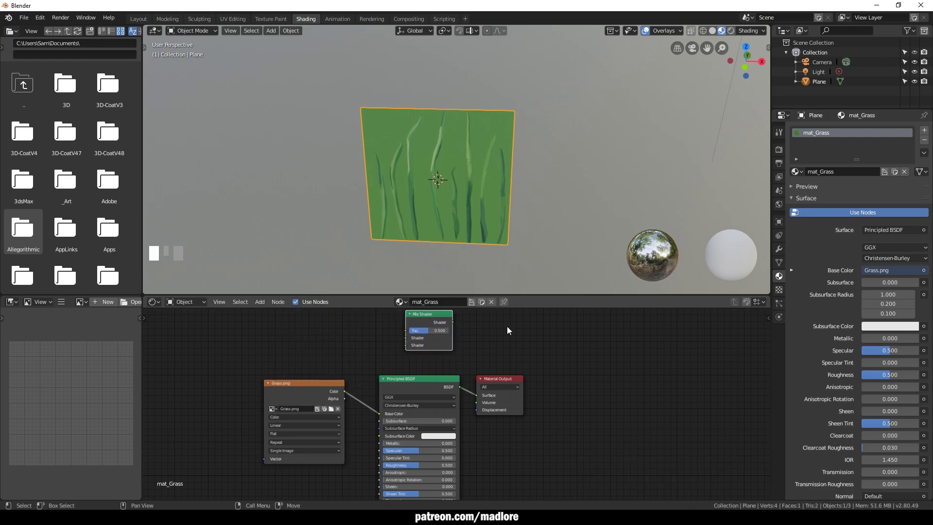
click(260, 302)
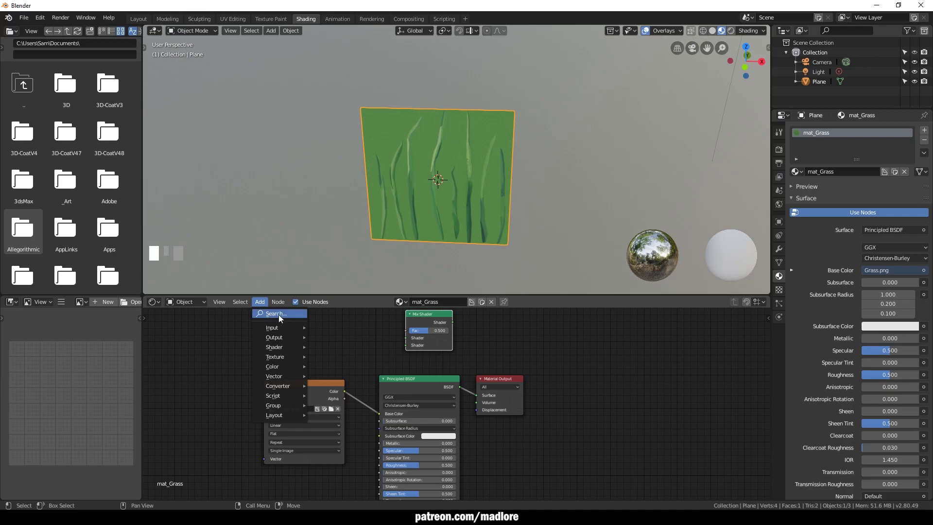
click(277, 314)
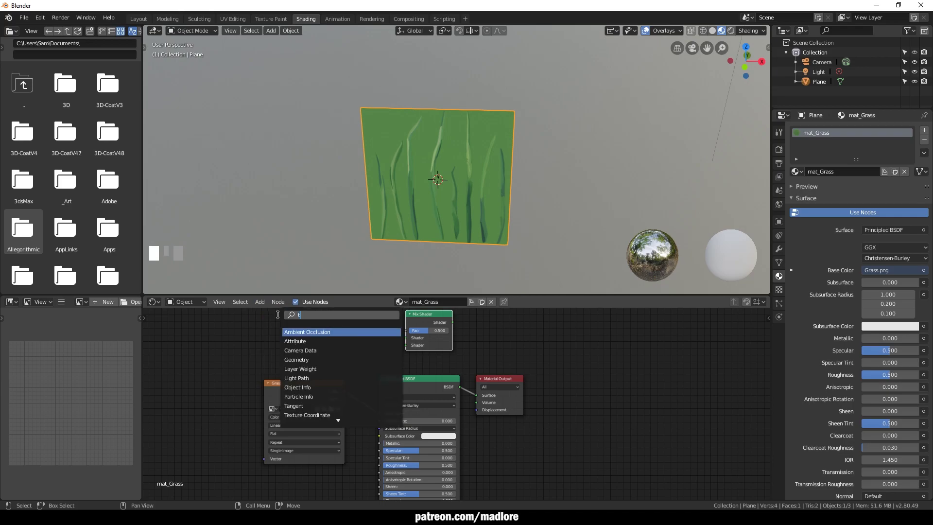
text(tra)
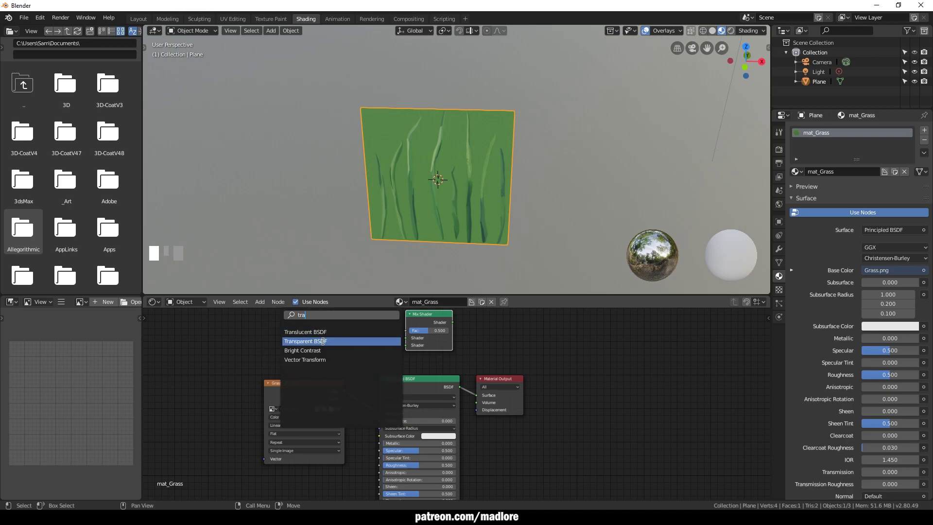
click(322, 341)
Wire Transparent and Principled BSDFs into the Mix Shader, with Grass.png Alpha driving Fac
click(347, 358)
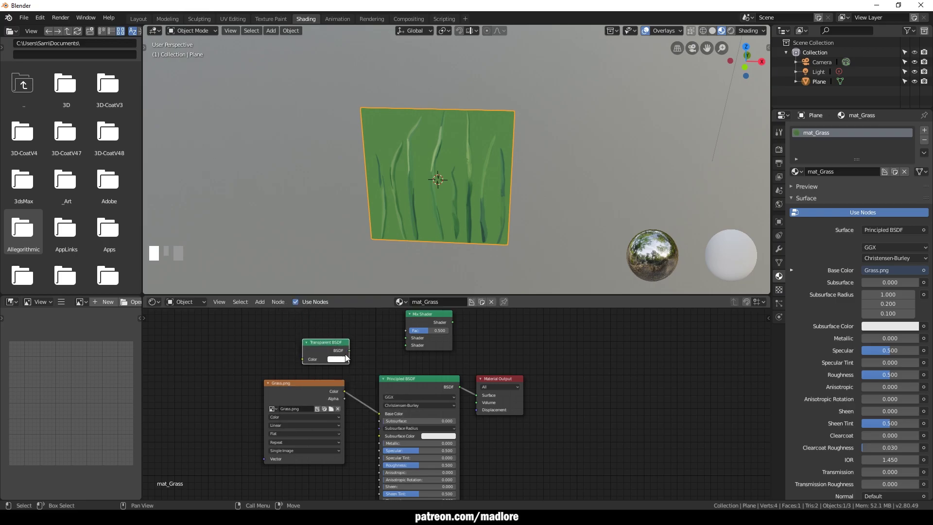
shift+scroll(330, 362, up, 2)
drag(337, 405, 310, 406)
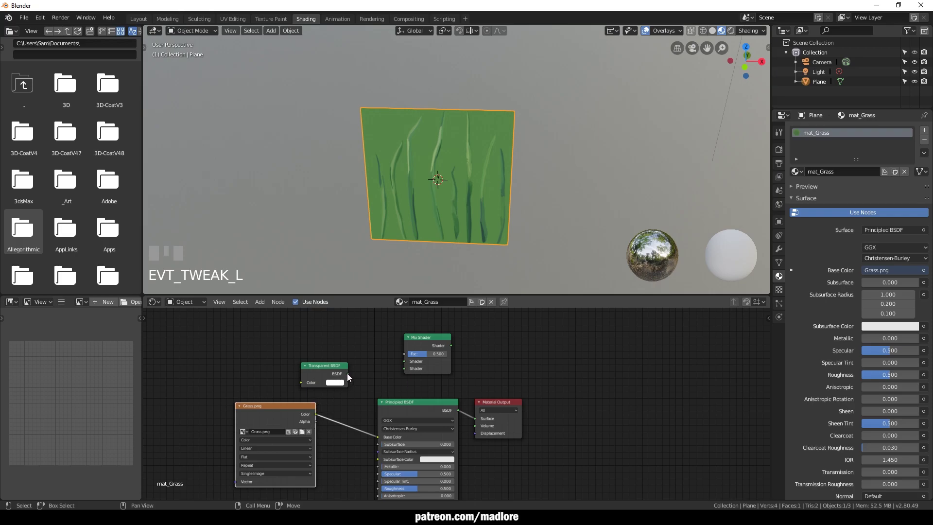
drag(347, 373, 402, 369)
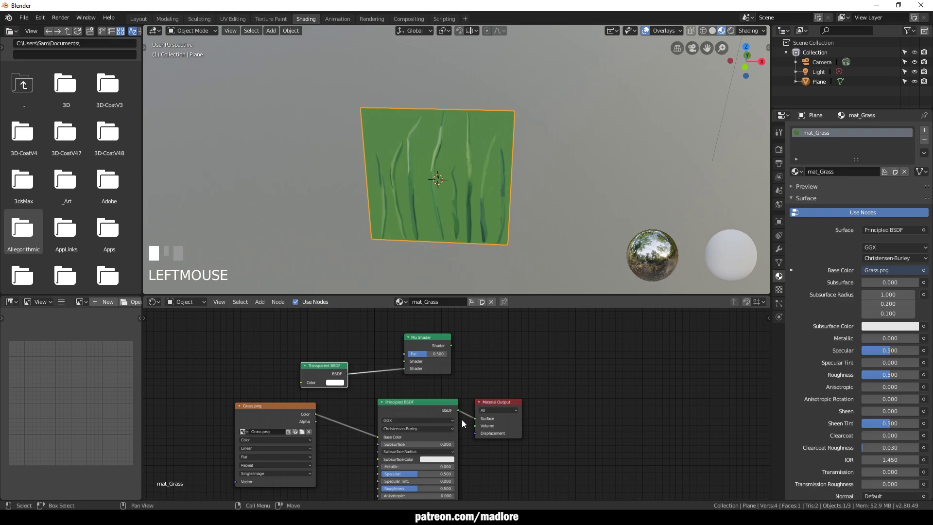
drag(459, 409, 404, 364)
mouse_move(315, 421)
mouse_down()
mouse_move(402, 358)
mouse_move(479, 395)
mouse_move(475, 417)
mouse_up()
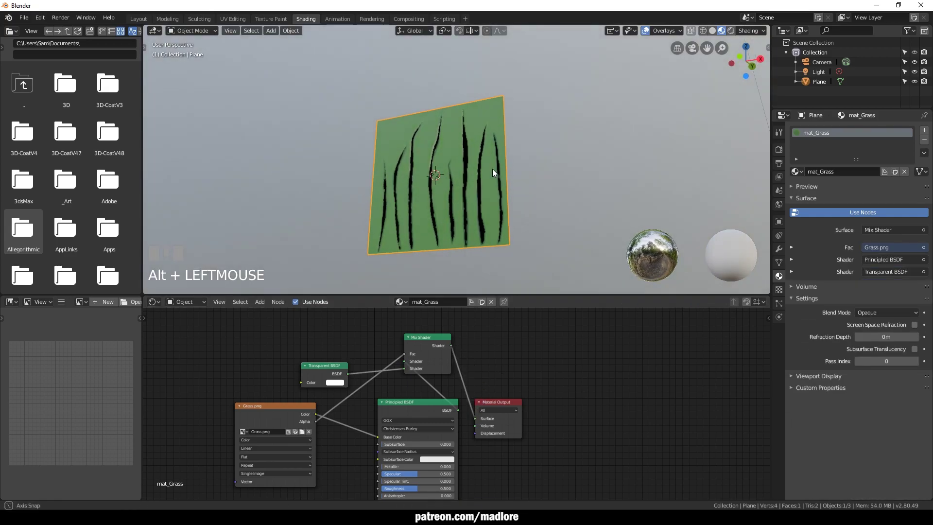
Switch the mat_Grass blend mode to Alpha Clip, nudging the Material Output and Mix Shader nodes
alt+drag(492, 168, 521, 259)
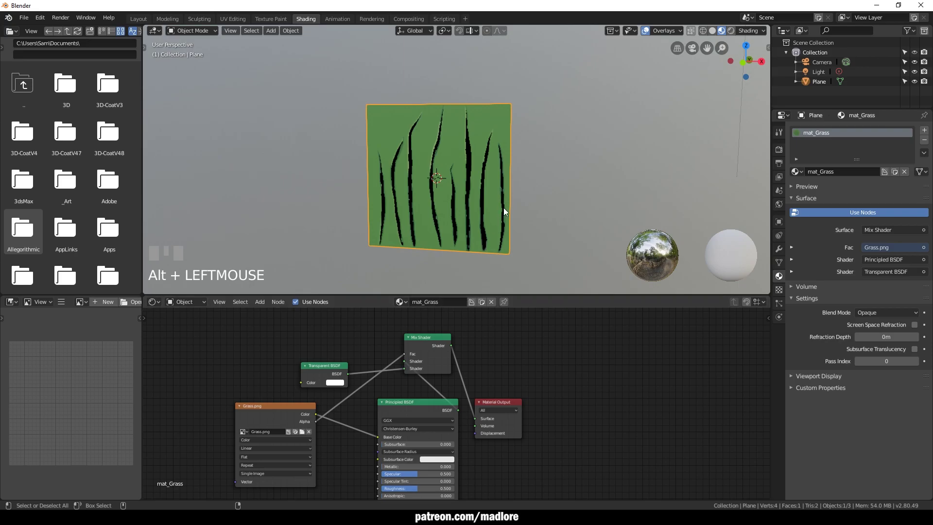
alt+drag(417, 276, 445, 267)
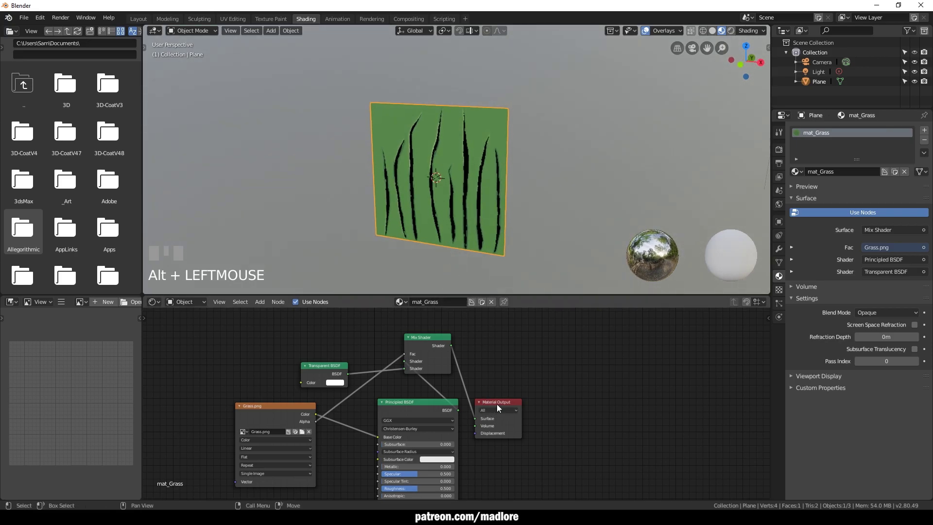
drag(497, 404, 525, 389)
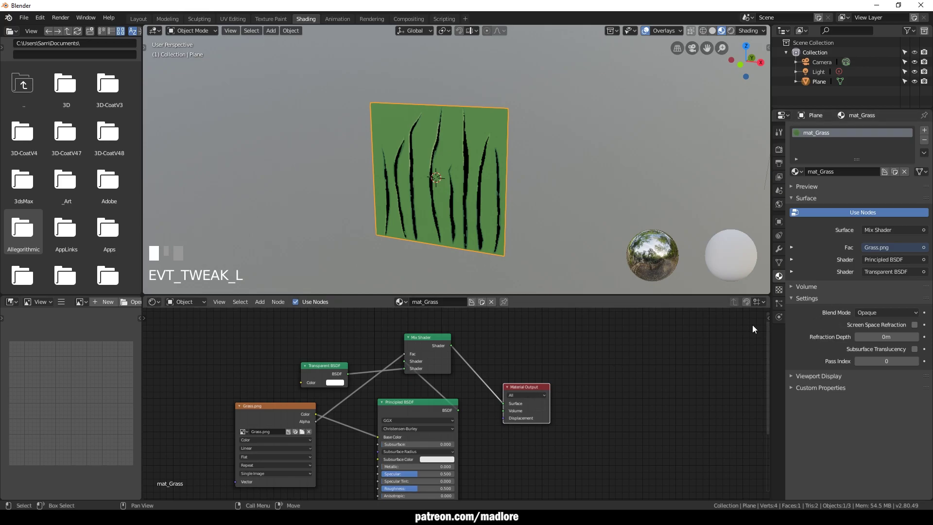
click(867, 313)
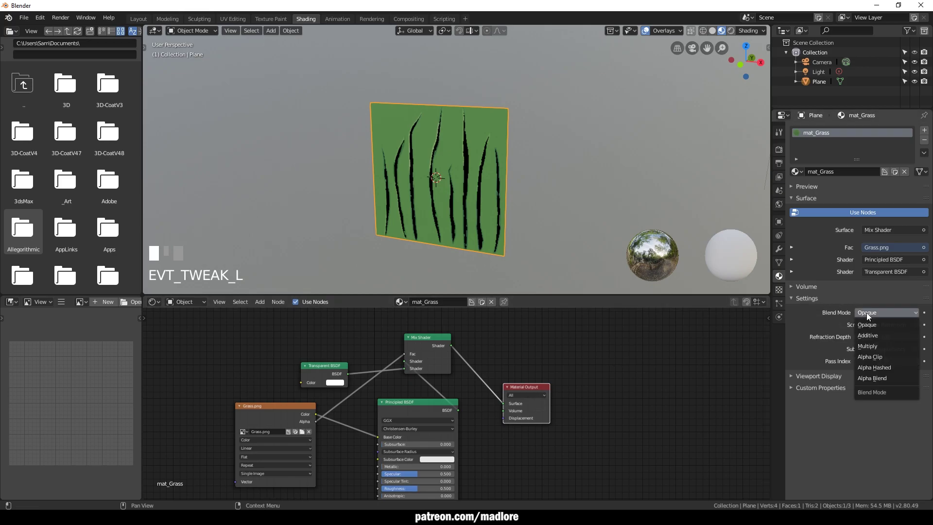
click(872, 356)
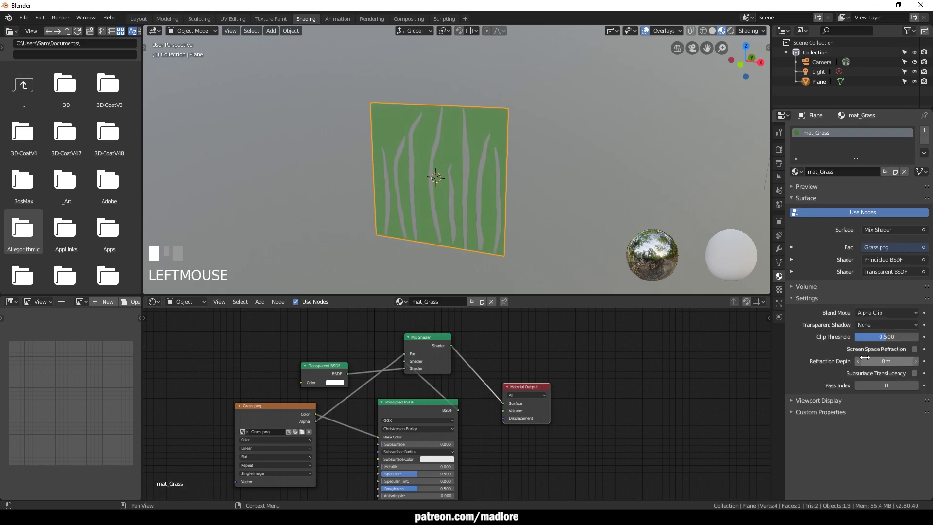
drag(428, 337, 439, 341)
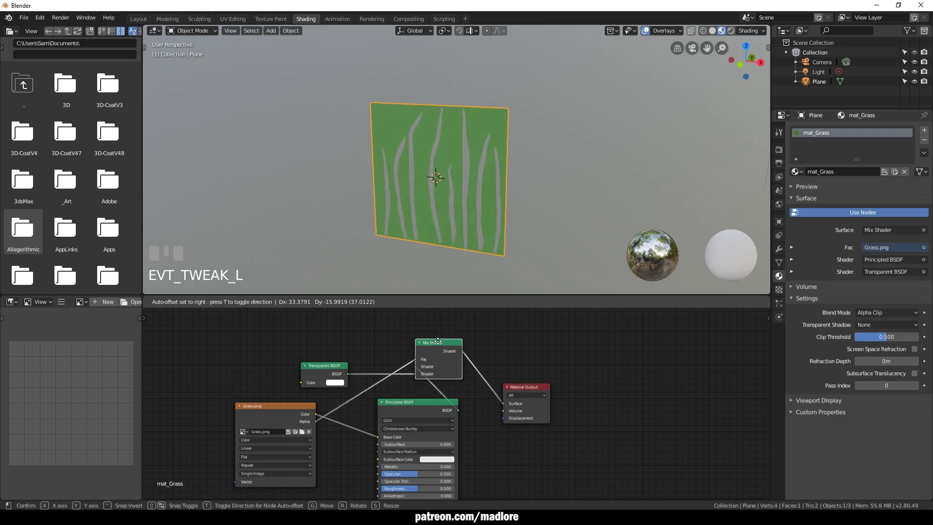
scroll(389, 369, up, 1)
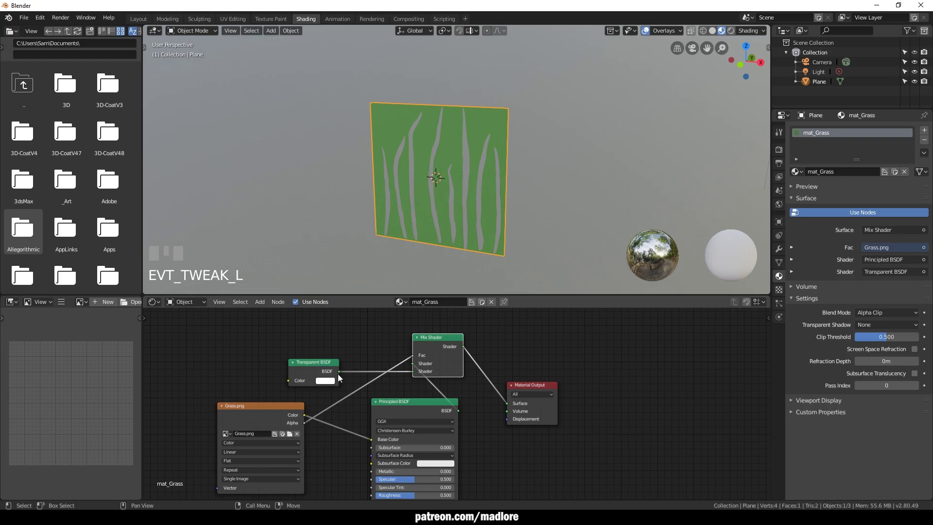
Connect the Transparent BSDF to the Mix Shader's first Shader input and reposition it
mouse_move(339, 372)
mouse_down()
mouse_move(412, 364)
mouse_move(412, 373)
mouse_up()
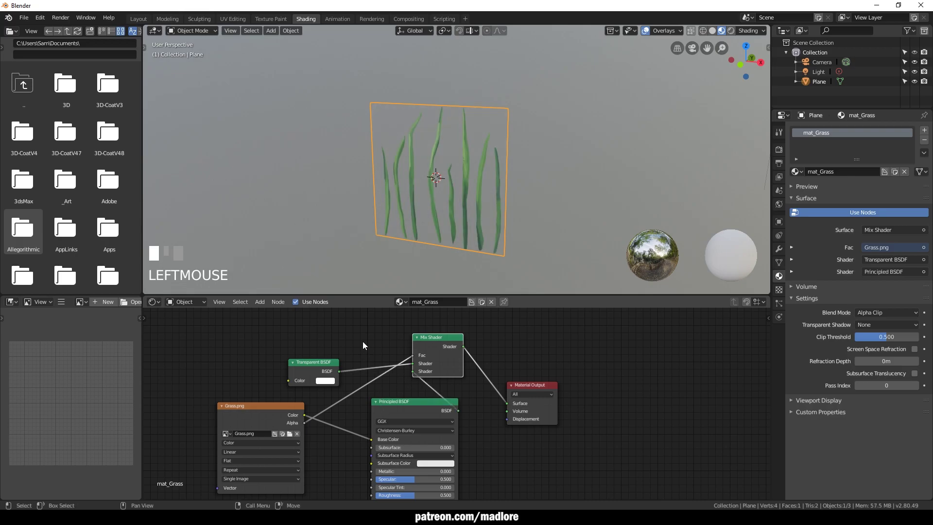
drag(333, 365, 308, 349)
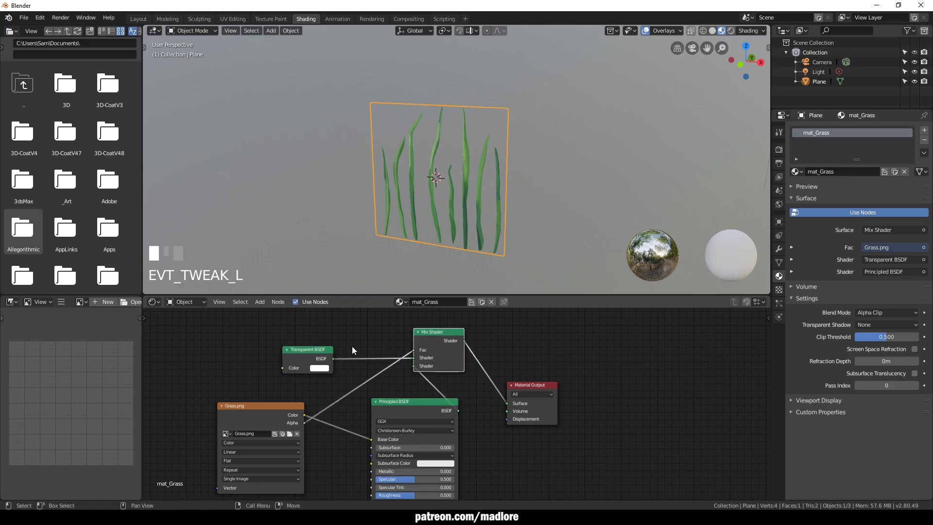
drag(308, 349, 332, 348)
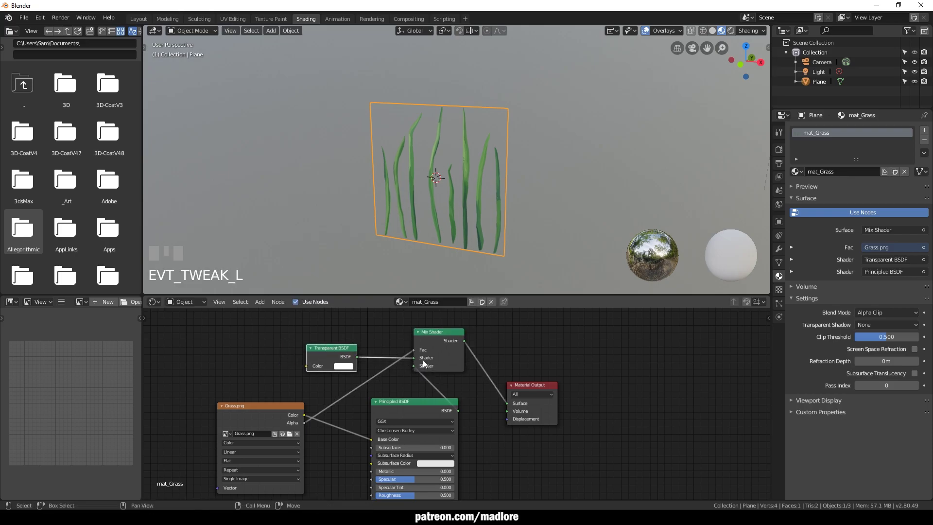
Tidy the Principled BSDF, Grass.png and Material Output nodes, and widen the Mix Shader
drag(409, 407, 401, 408)
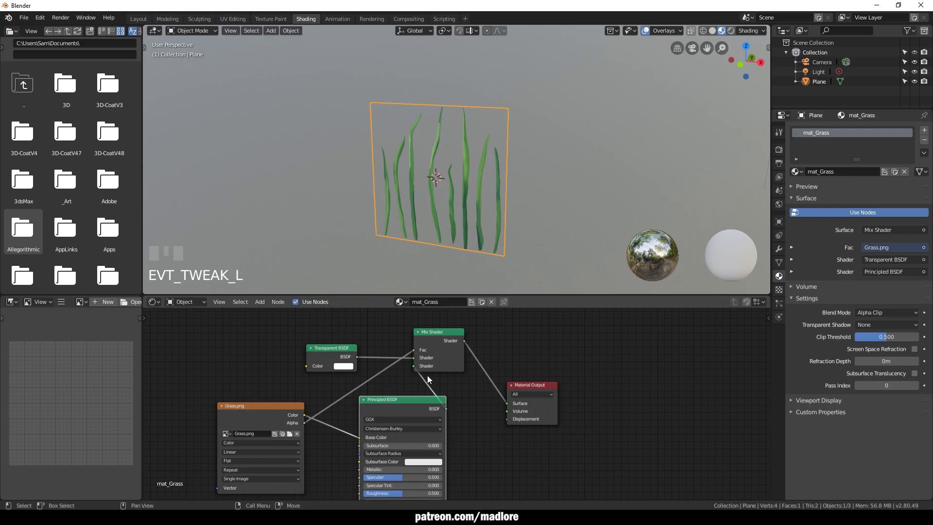
drag(379, 399, 392, 404)
drag(253, 414, 256, 401)
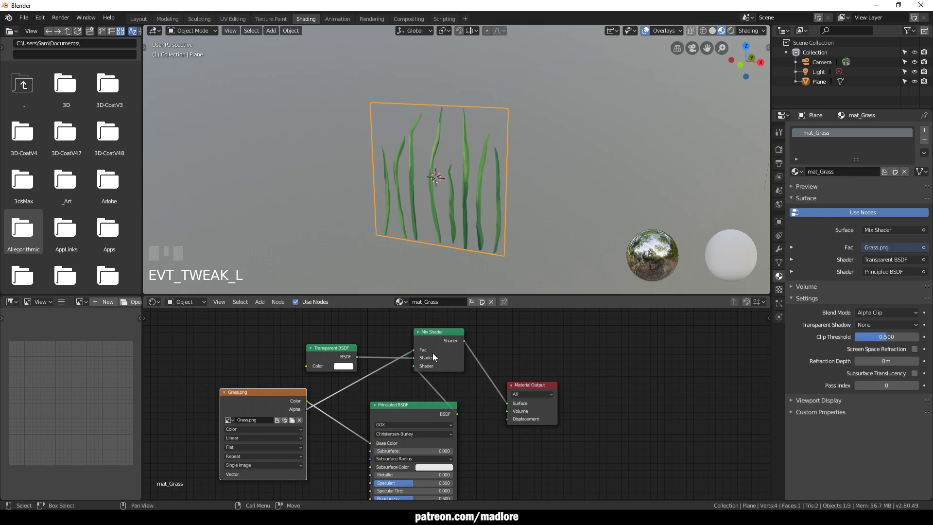
drag(463, 351, 500, 351)
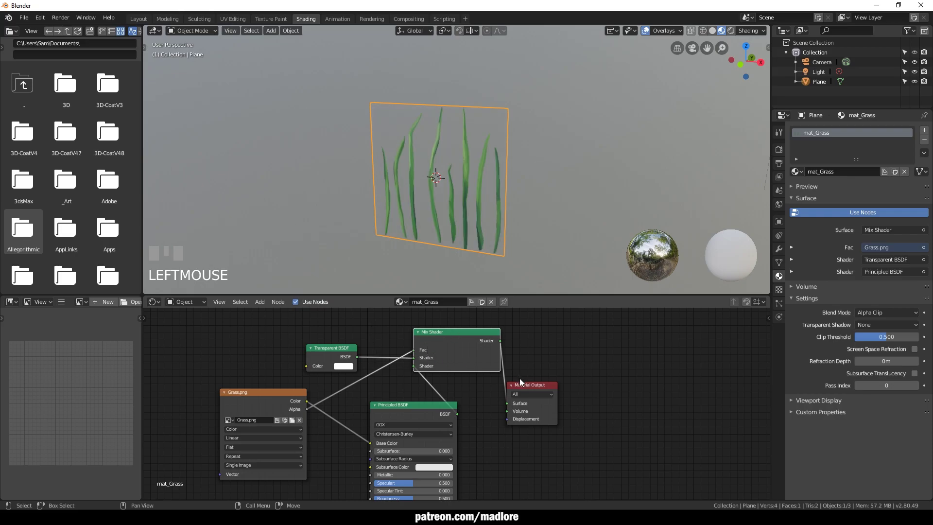
drag(519, 381, 539, 377)
mouse_move(430, 218)
alt+mouse_down()
mouse_move(470, 198)
mouse_move(483, 202)
alt+mouse_up()
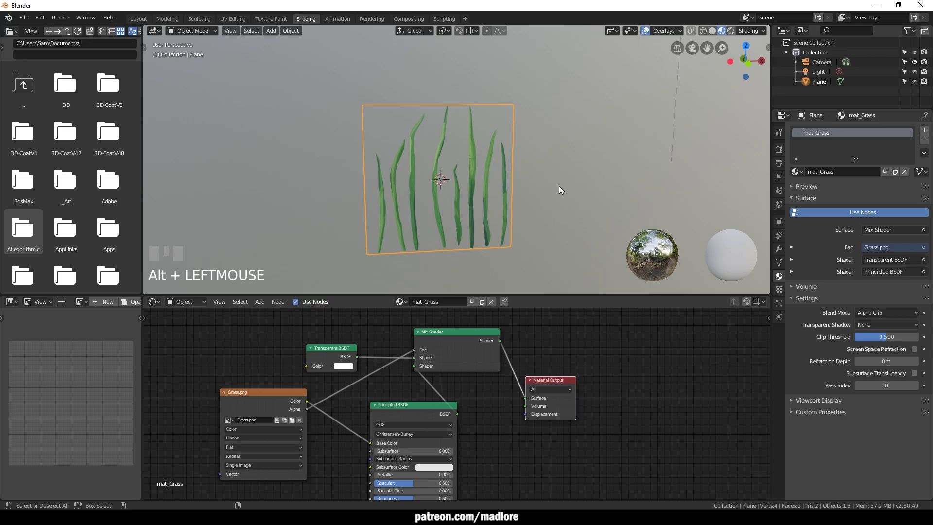
Change the grass material's blend mode from Alpha Clip to Alpha Blend
mouse_move(559, 185)
alt+mouse_down()
mouse_move(447, 211)
mouse_move(520, 217)
mouse_move(479, 232)
alt+mouse_up()
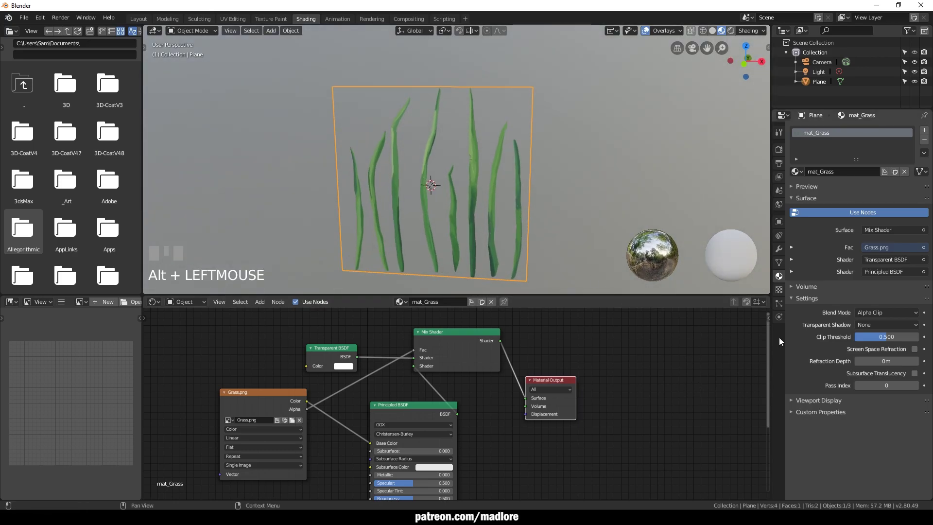
click(879, 314)
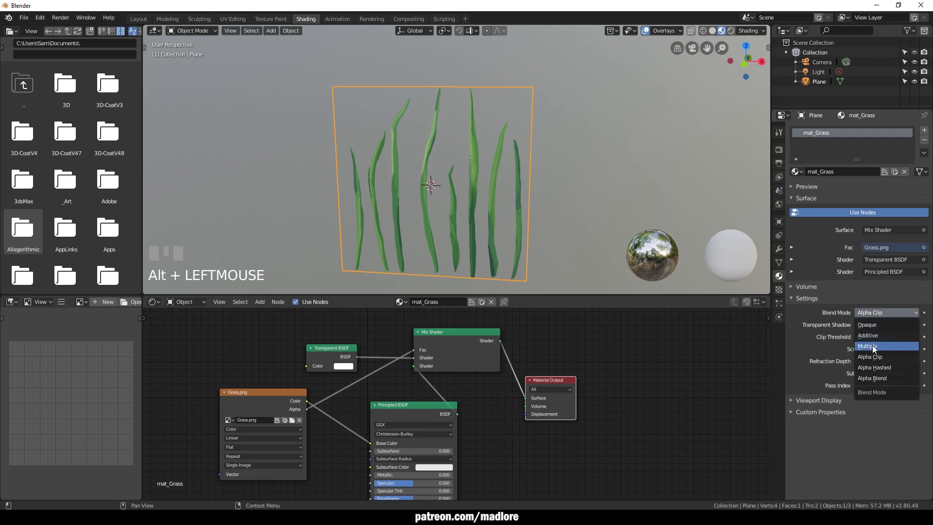
click(879, 376)
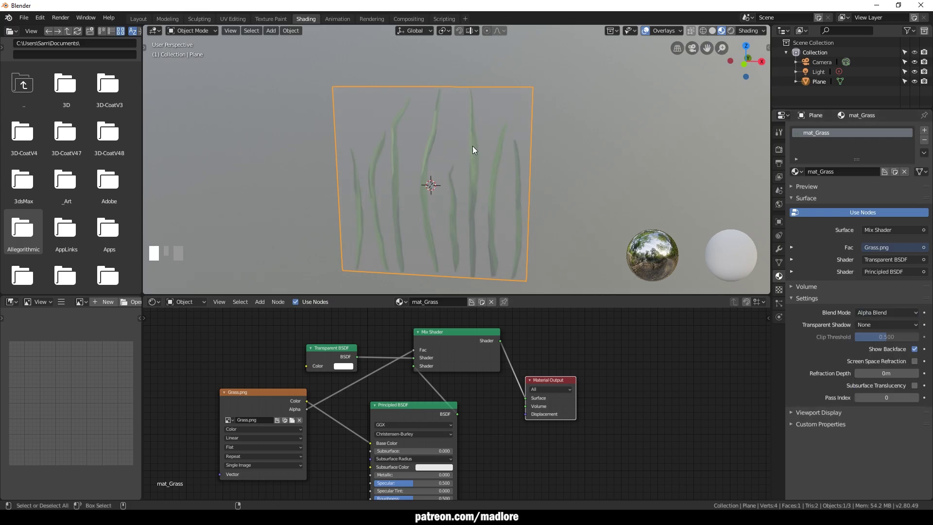
Deselect the plane and zoom in to inspect the blade edges
click(563, 206)
alt+drag(442, 200, 454, 213)
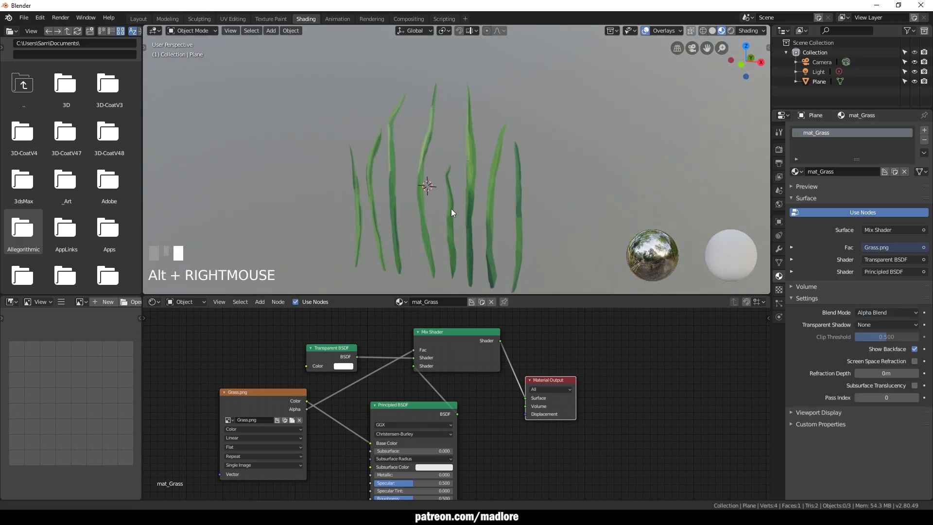
alt+right_drag(451, 209, 487, 203)
mouse_move(488, 203)
alt+mouse_down()
mouse_move(530, 204)
mouse_move(438, 209)
alt+mouse_up()
alt+middle_click(442, 210)
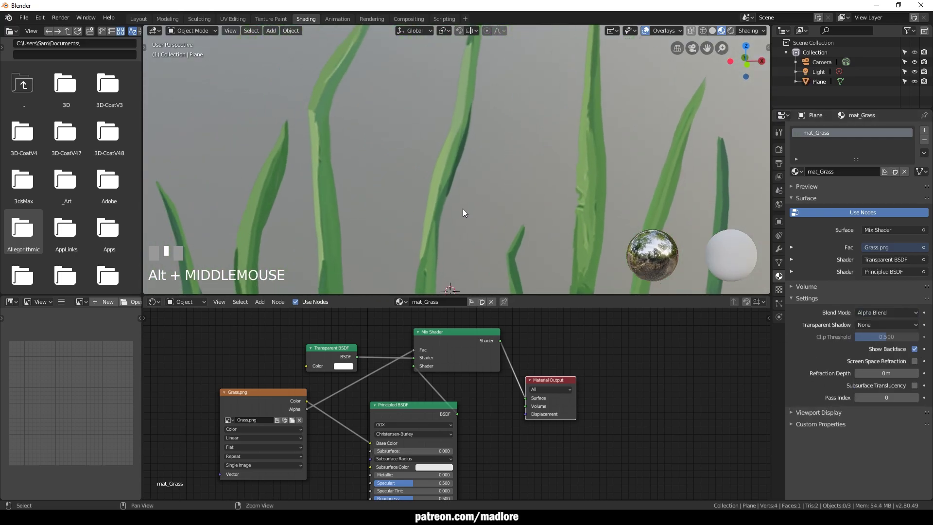
alt+middle_click(372, 93)
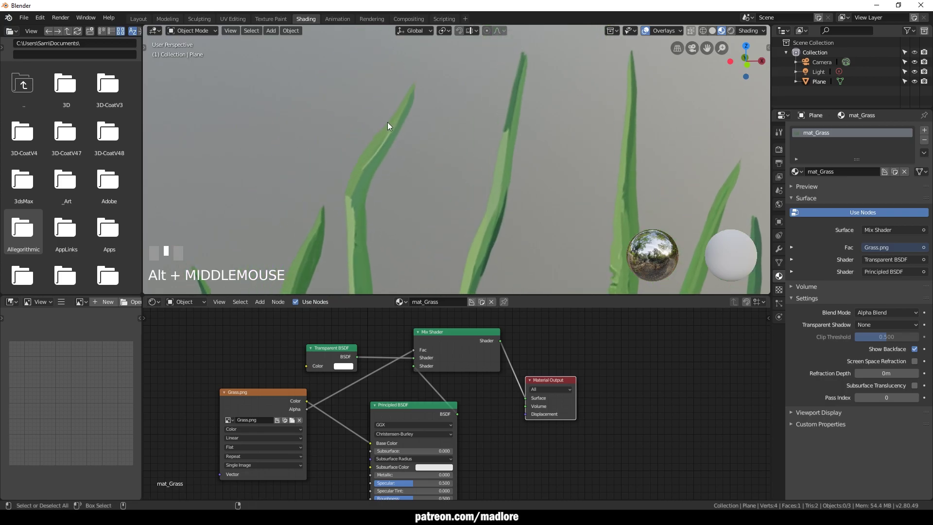
Set the blend mode back to Alpha Clip and zoom in on the blades
click(873, 313)
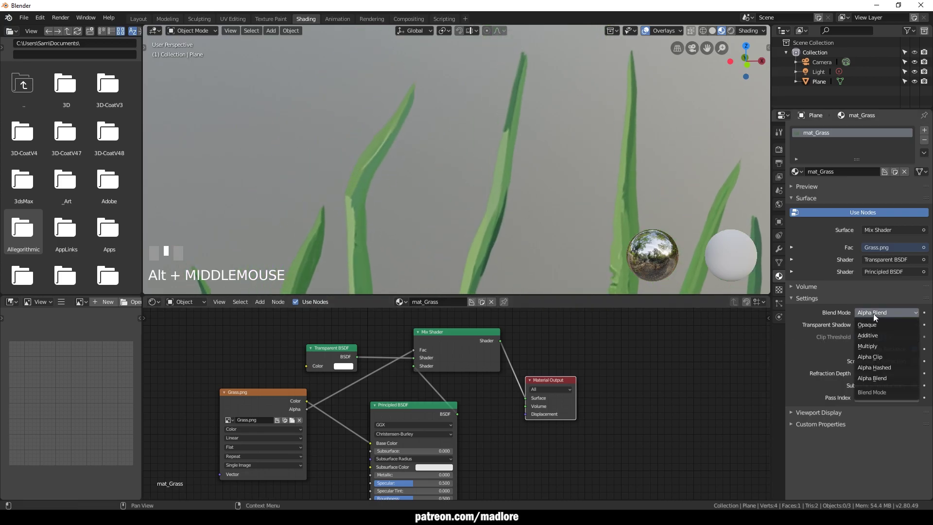
click(877, 357)
alt+drag(538, 217, 477, 234)
alt+right_drag(477, 235, 451, 223)
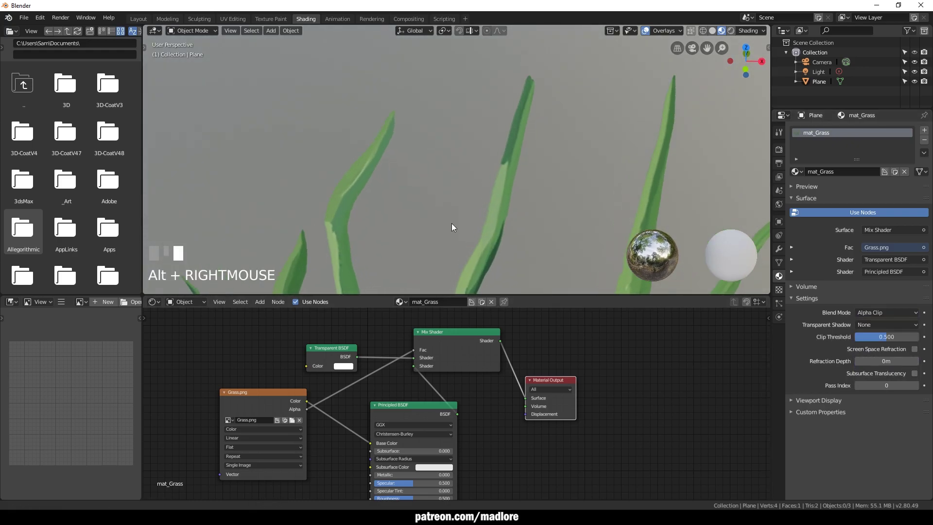
mouse_move(451, 223)
alt+mouse_down()
mouse_move(453, 203)
mouse_move(426, 200)
alt+mouse_up()
alt+right_drag(435, 258, 505, 263)
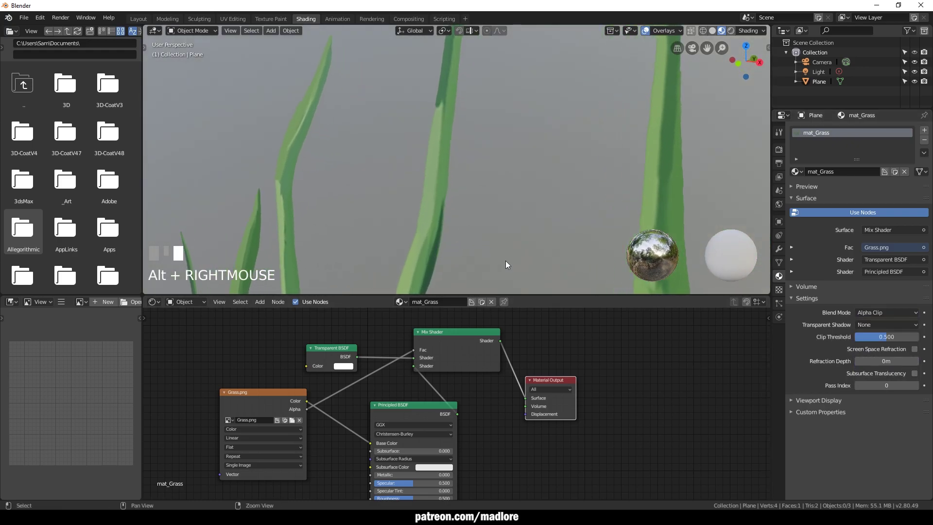
Set the Clip Threshold to 0.5, zoom out and select the grass plane
mouse_move(886, 336)
mouse_down()
mouse_move(869, 337)
mouse_move(918, 337)
mouse_move(873, 336)
mouse_up()
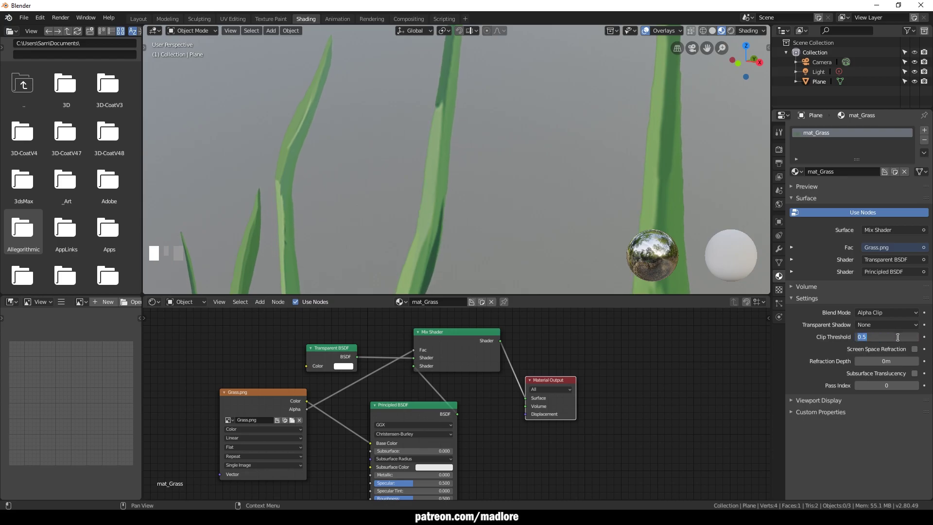
scroll(445, 251, down, 3)
alt+middle_drag(498, 250, 538, 192)
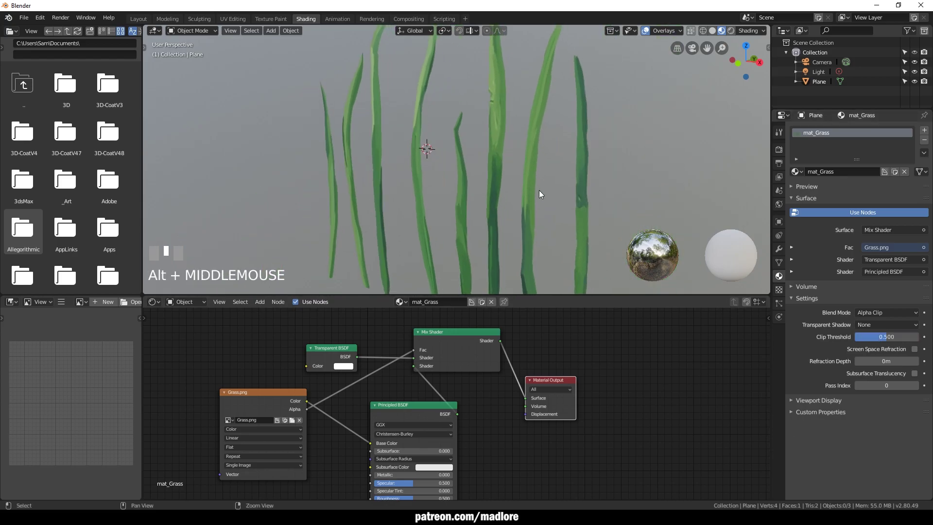
alt+right_drag(538, 192, 471, 168)
alt+middle_drag(471, 168, 513, 191)
alt+drag(513, 191, 519, 196)
mouse_move(518, 195)
alt+middle_down()
mouse_move(546, 192)
mouse_move(588, 205)
alt+middle_up()
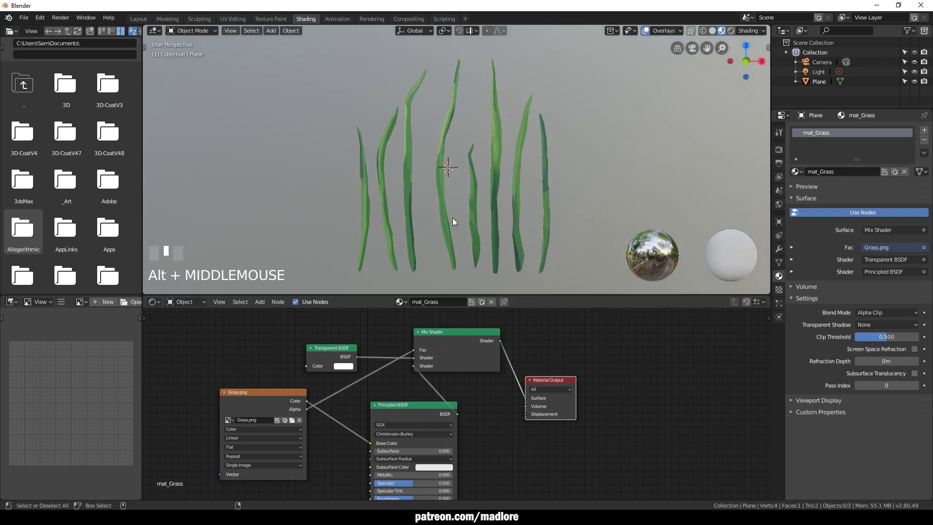